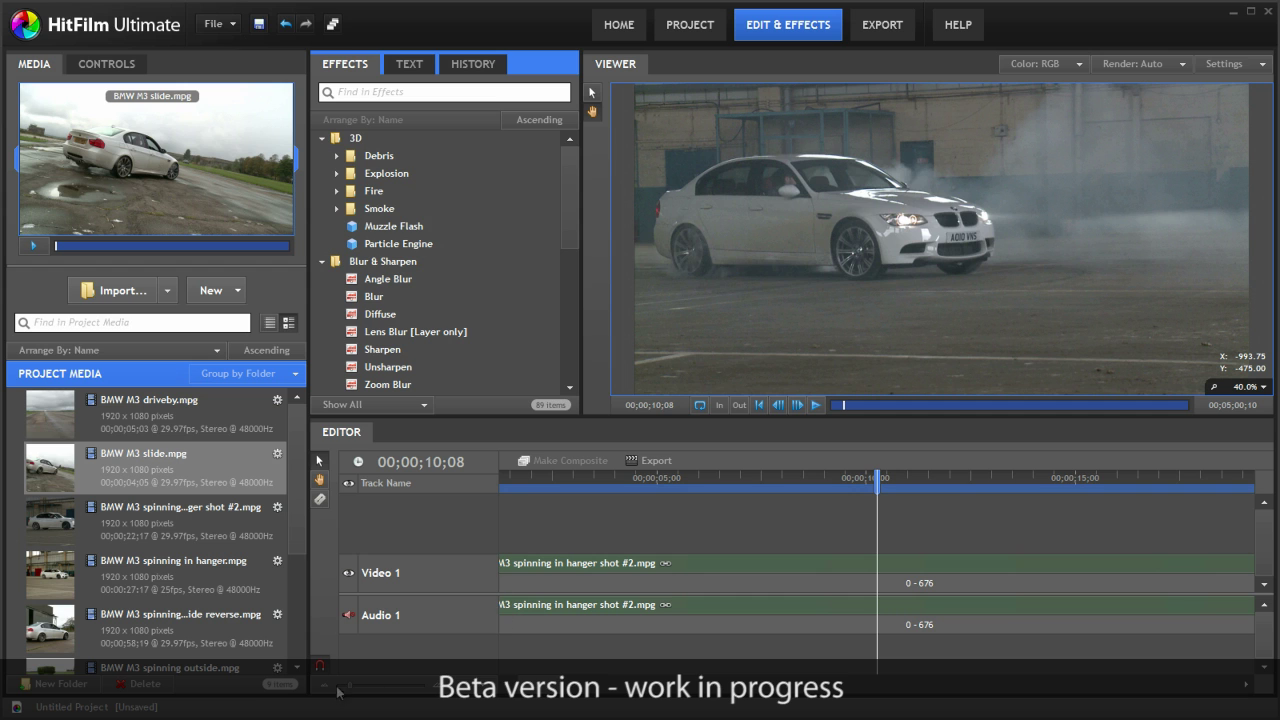
- Zoom the timeline out to 45 seconds, float the Text panel, undo that, and show the History list
left_click_drag(349, 686, 345, 690)
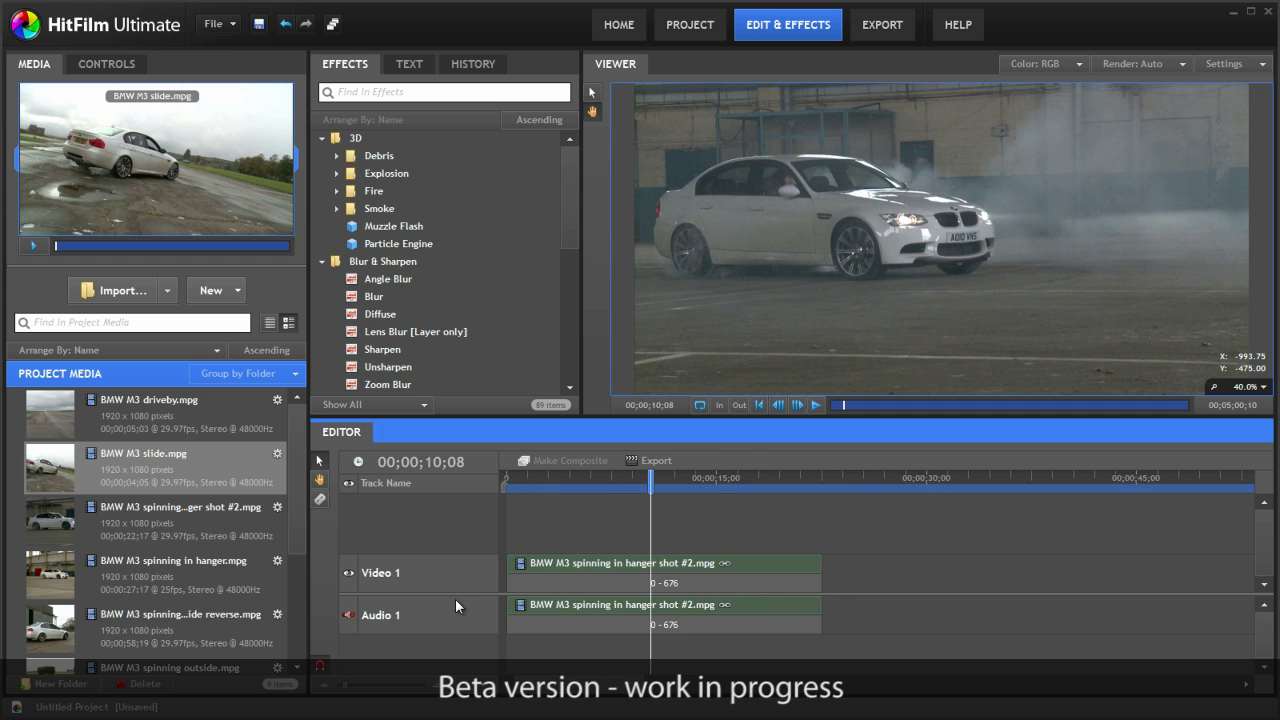
left_click_drag(409, 70, 496, 71)
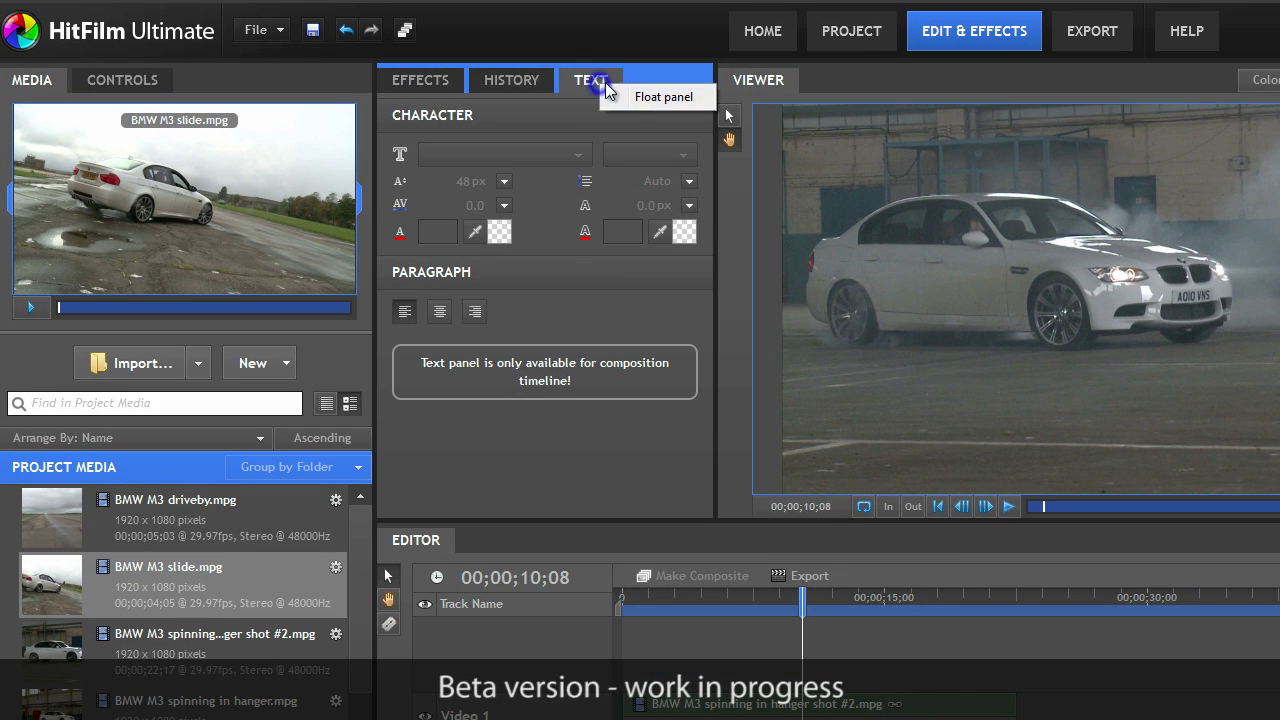
left_click_drag(605, 82, 645, 222)
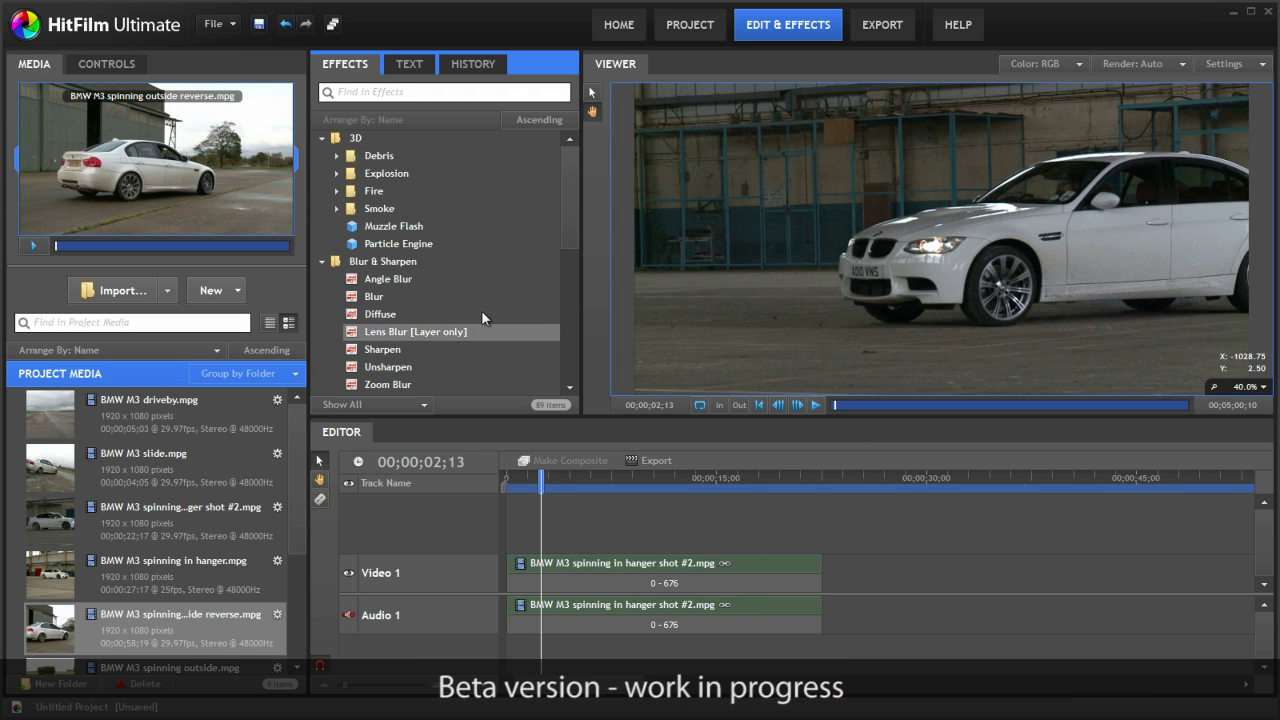
left_click(285, 27)
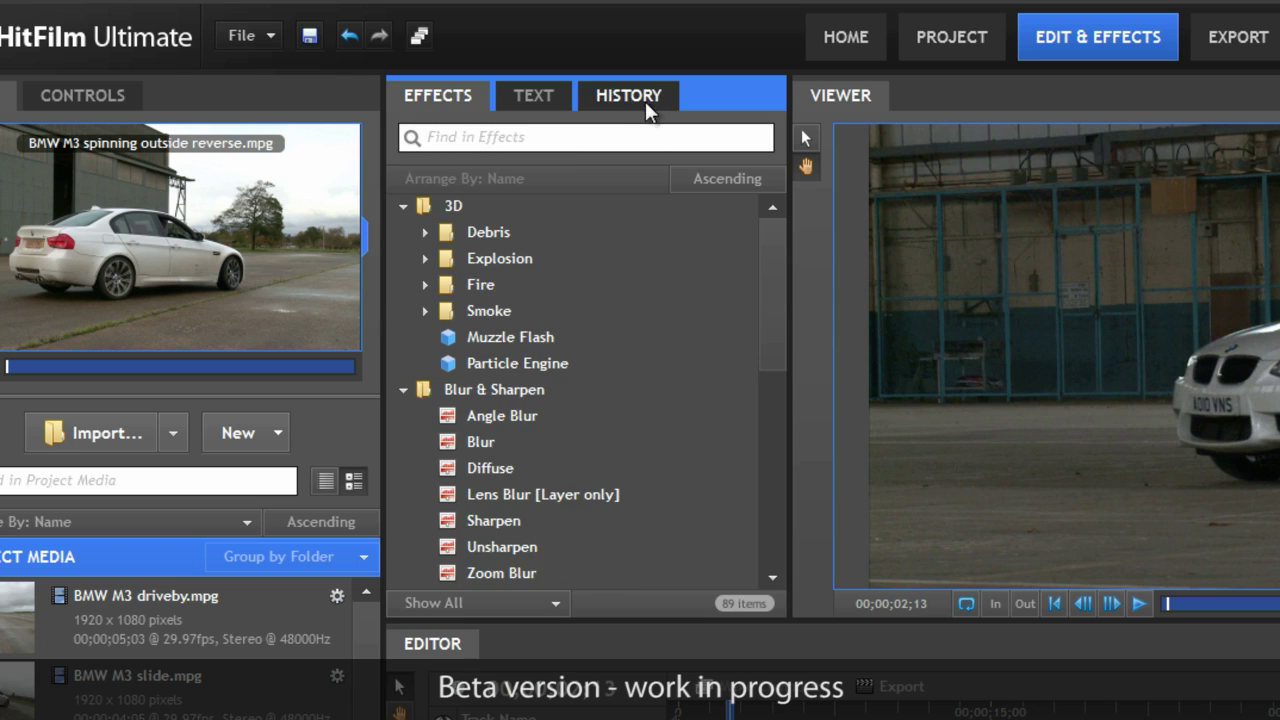
left_click(643, 101)
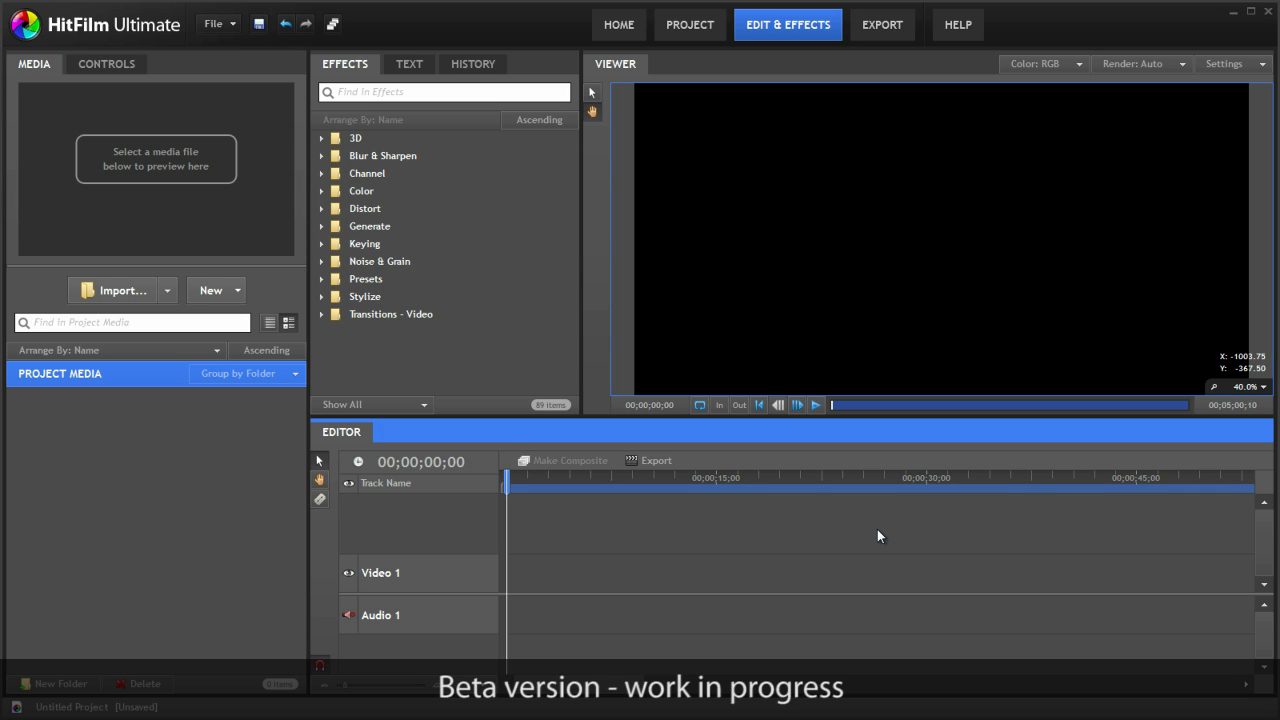
- Import the nine BMW clips and place hanger shot #2 followed by the outside reverse clip
left_click(542, 545)
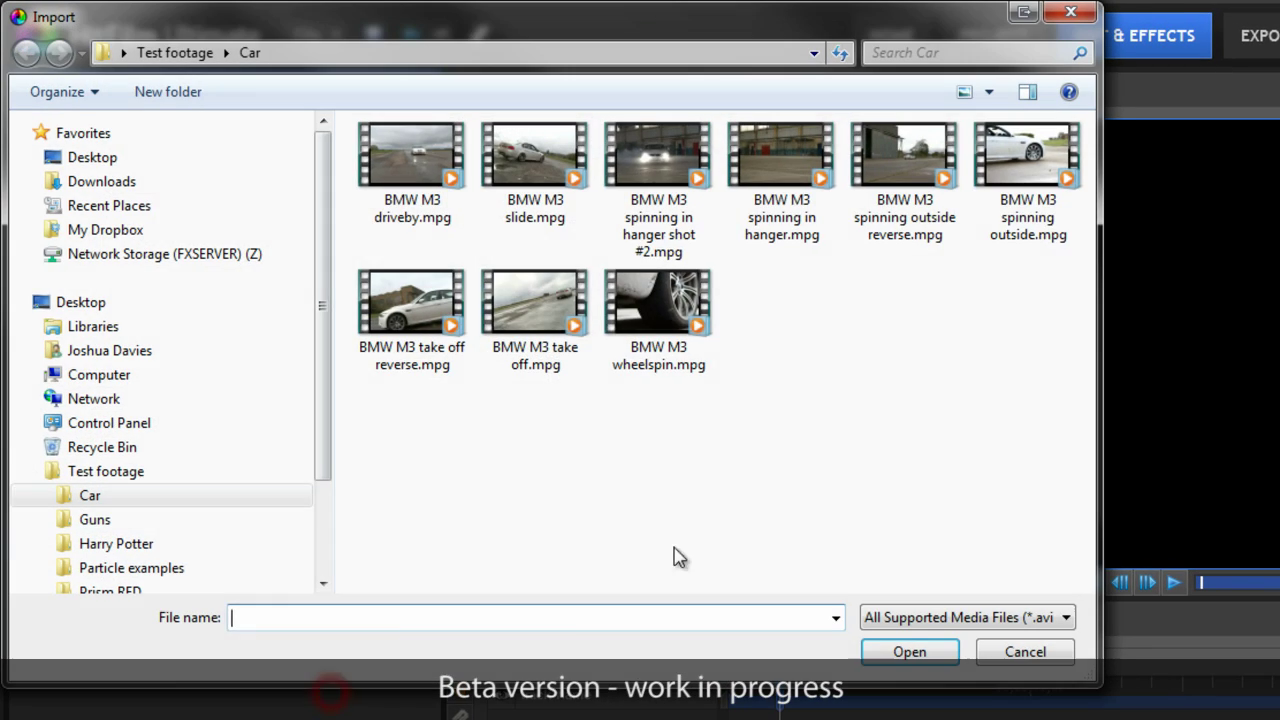
left_click_drag(1052, 356, 357, 120)
left_click(731, 512)
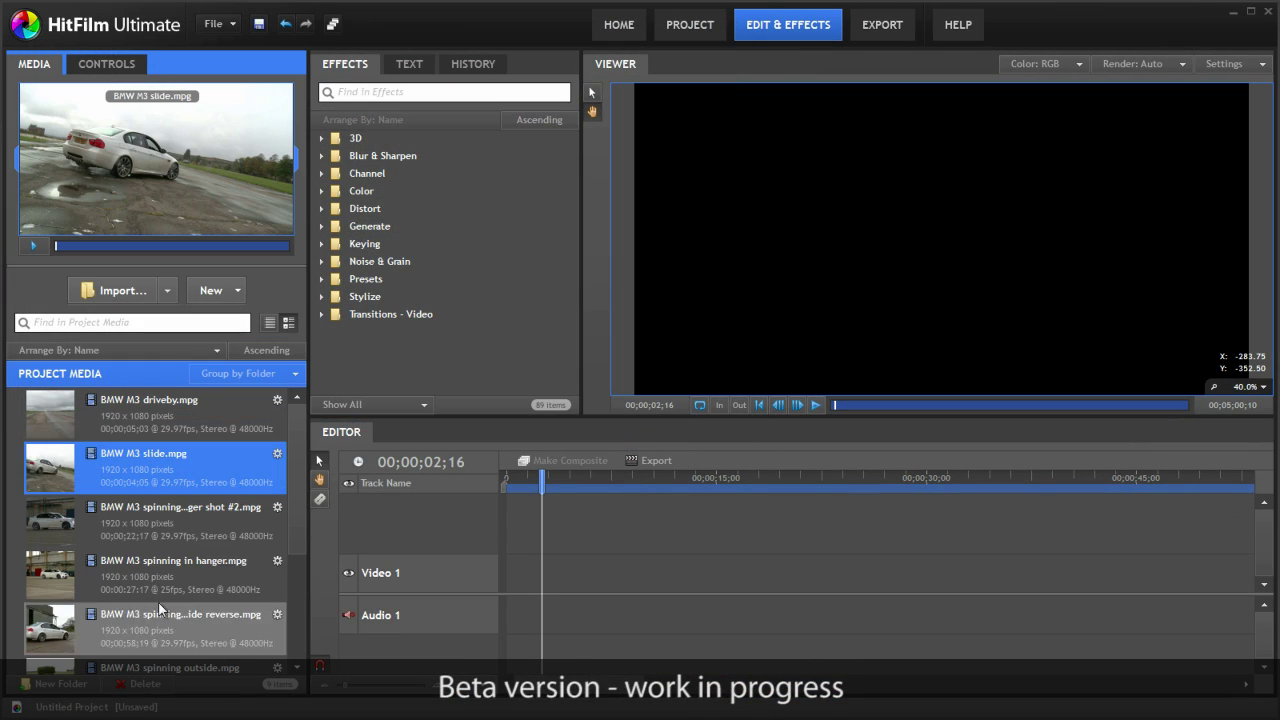
left_click(165, 531)
left_click_drag(64, 528, 753, 574)
left_click_drag(68, 640, 804, 588)
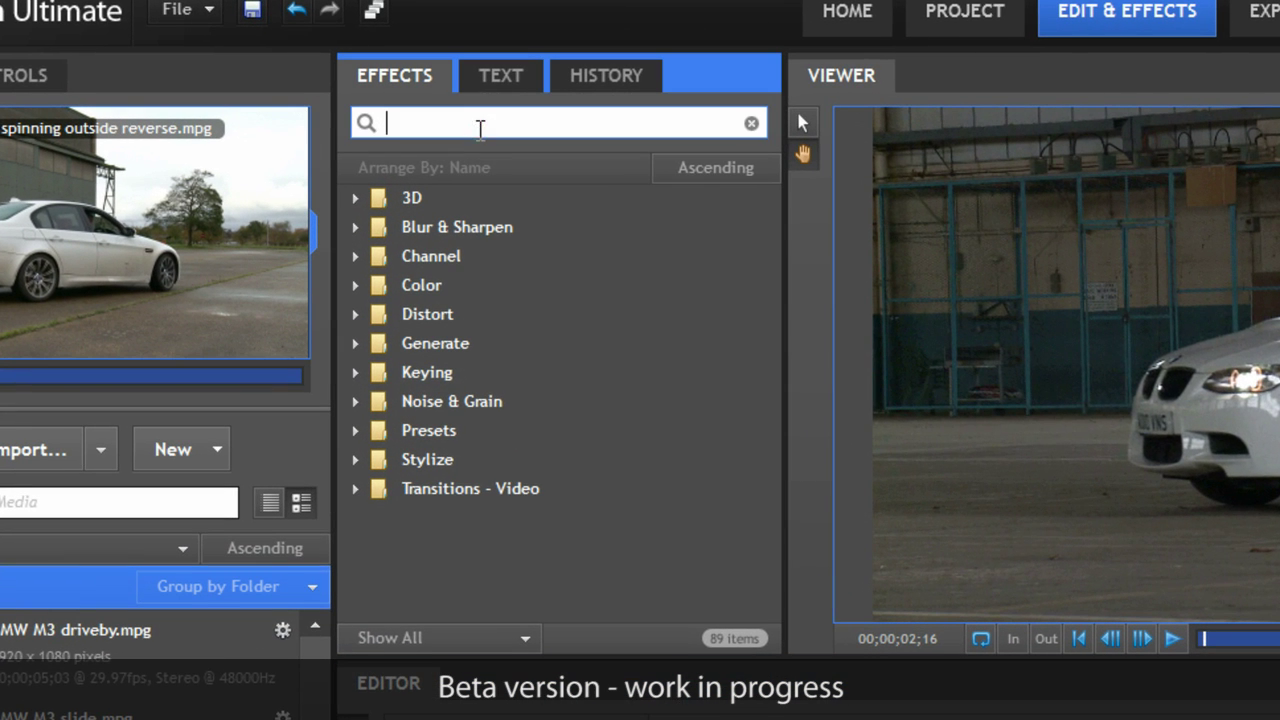
- Put a Cross Dissolve on the cut between the two clips and preview it
left_click(456, 117)
type("dis")
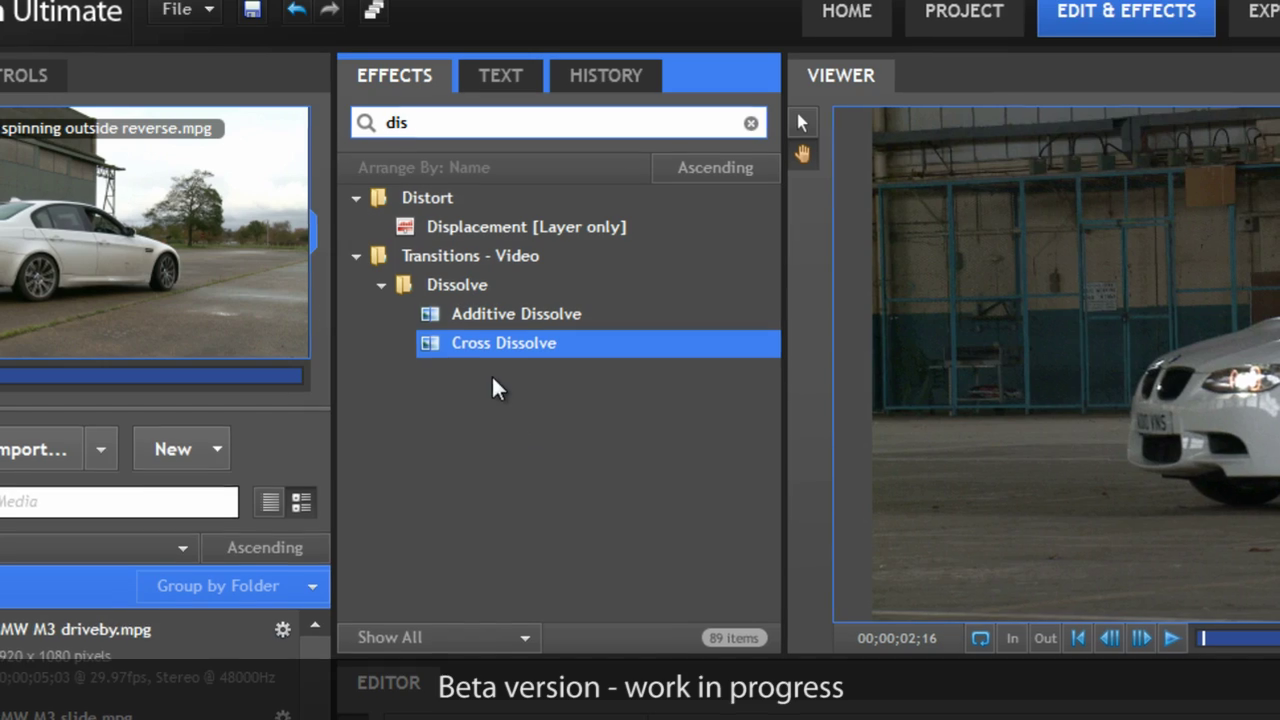
left_click_drag(480, 343, 1066, 719)
left_click_drag(750, 580, 752, 584)
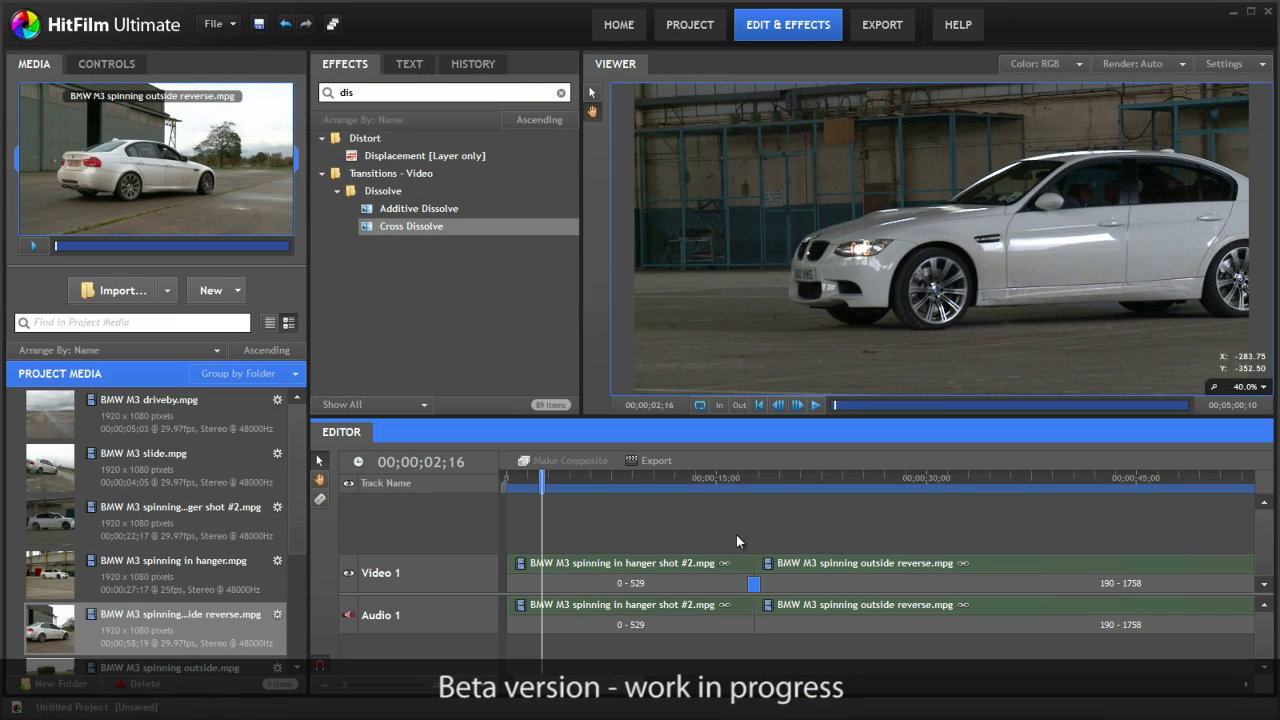
left_click_drag(583, 474, 803, 479)
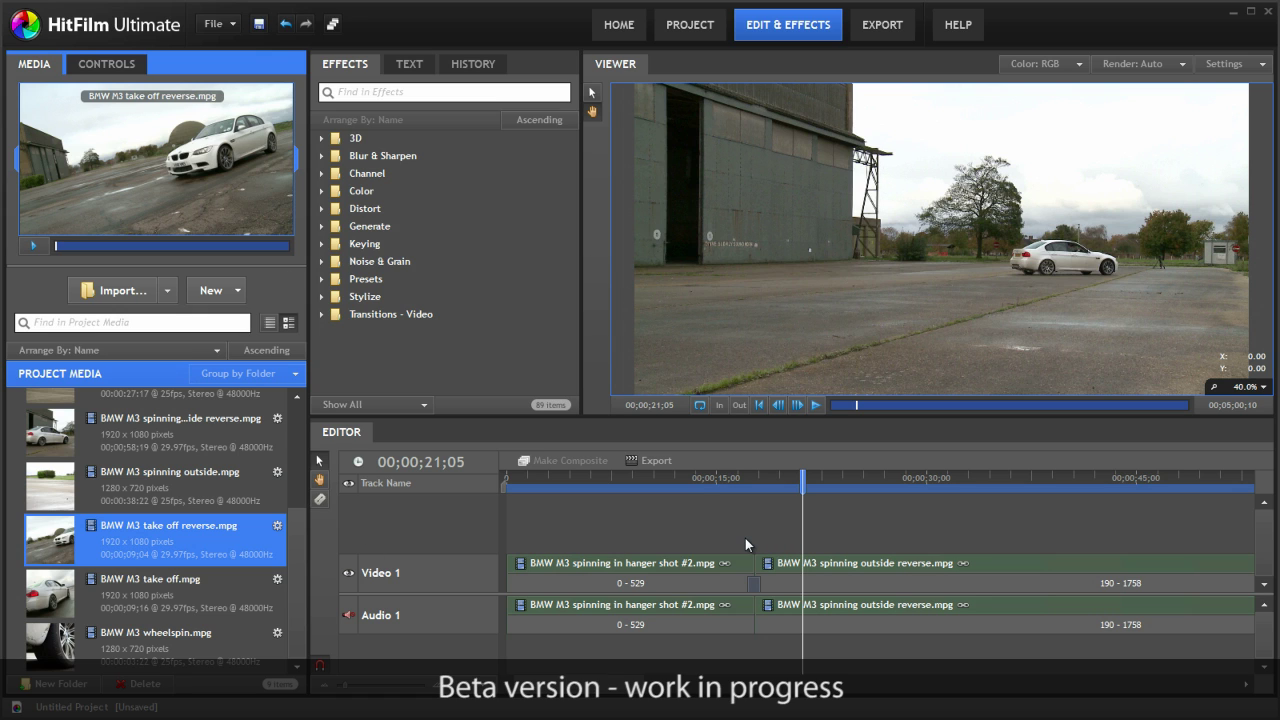
- Create a new composite shot holding 'BMW M3 take off reverse.mpg' as a layer
left_click(236, 291)
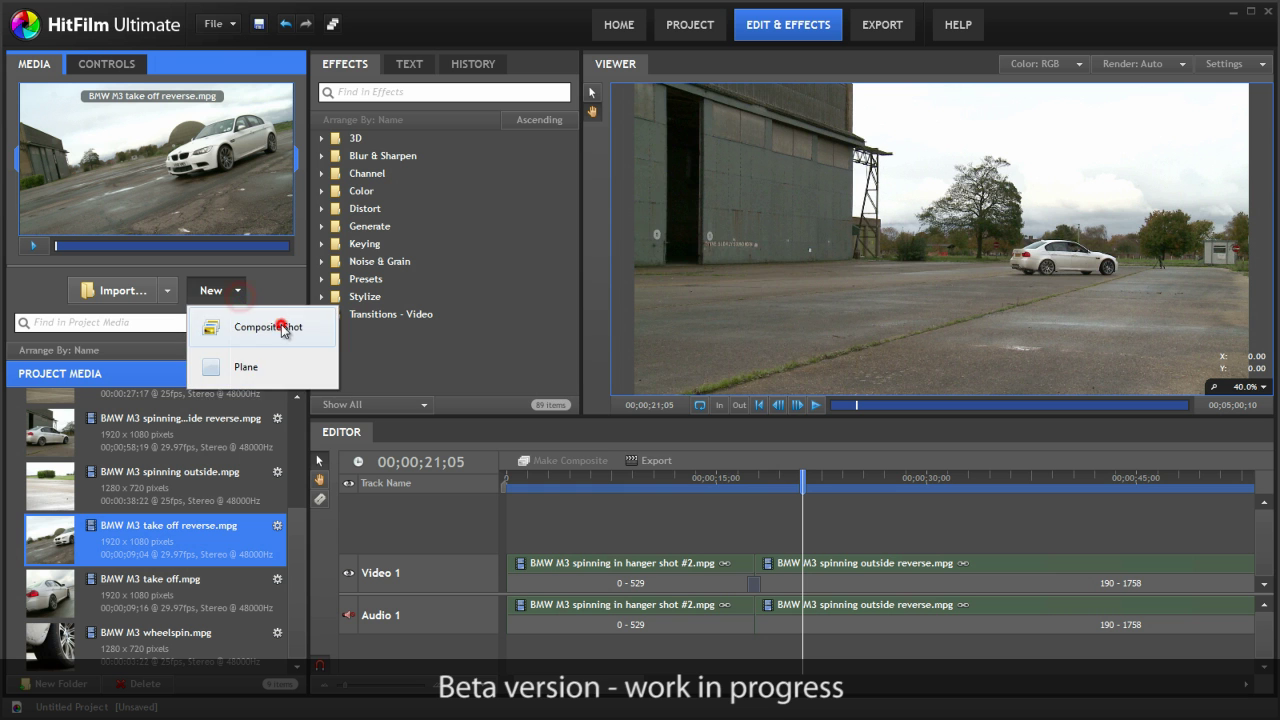
left_click(280, 323)
left_click(749, 539)
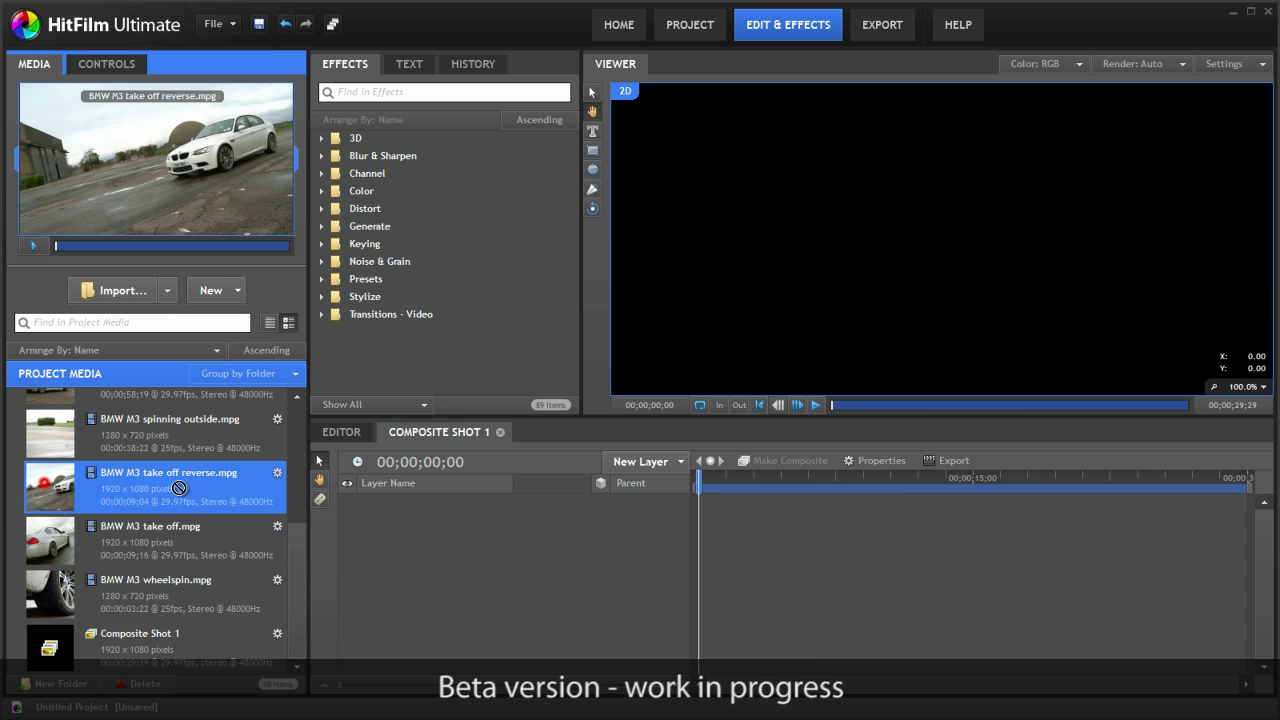
left_click_drag(407, 551, 407, 551)
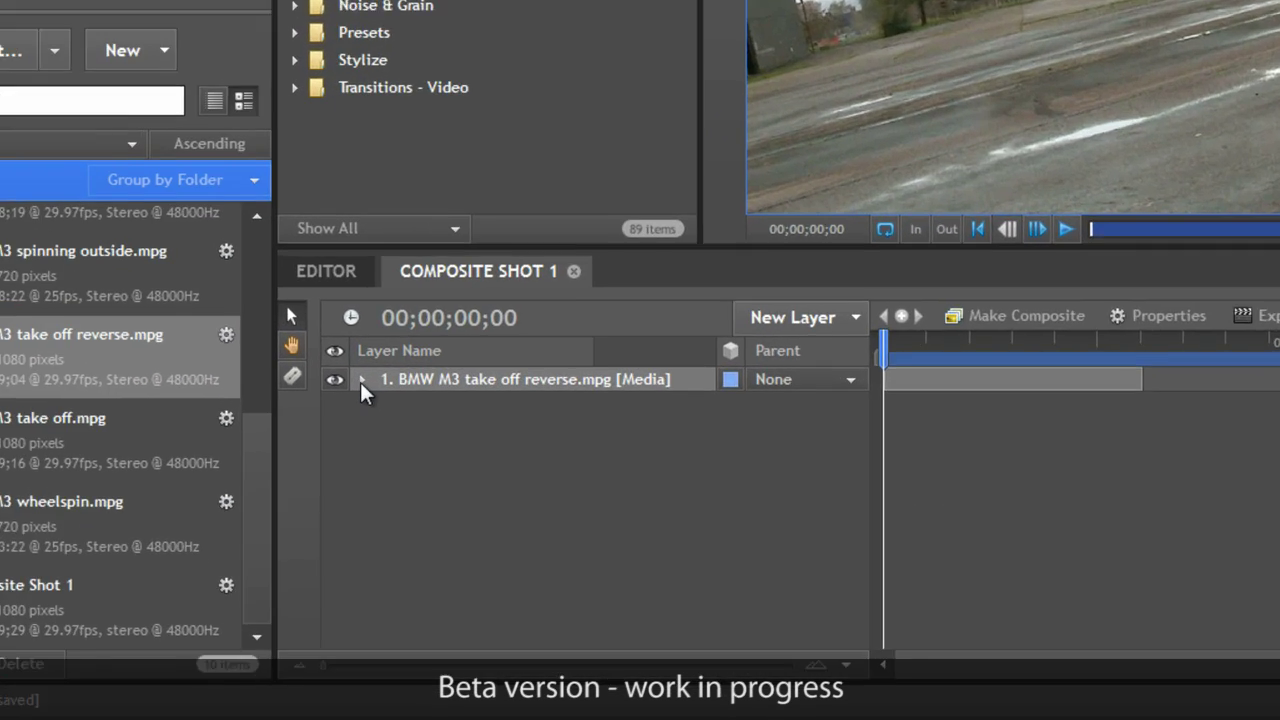
- Lower the take-off layer's audio level to -60 dB
left_click(362, 381)
left_click(382, 454)
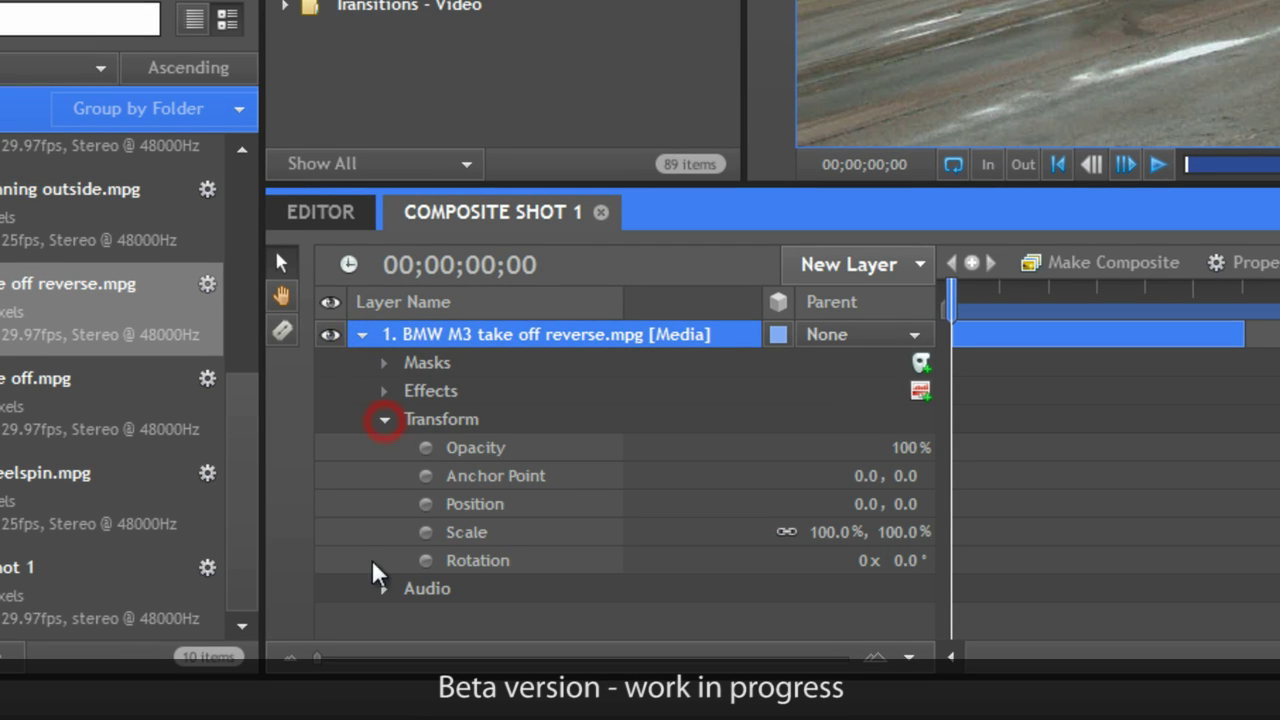
left_click(385, 590)
left_click_drag(905, 617, 676, 617)
left_click(386, 589)
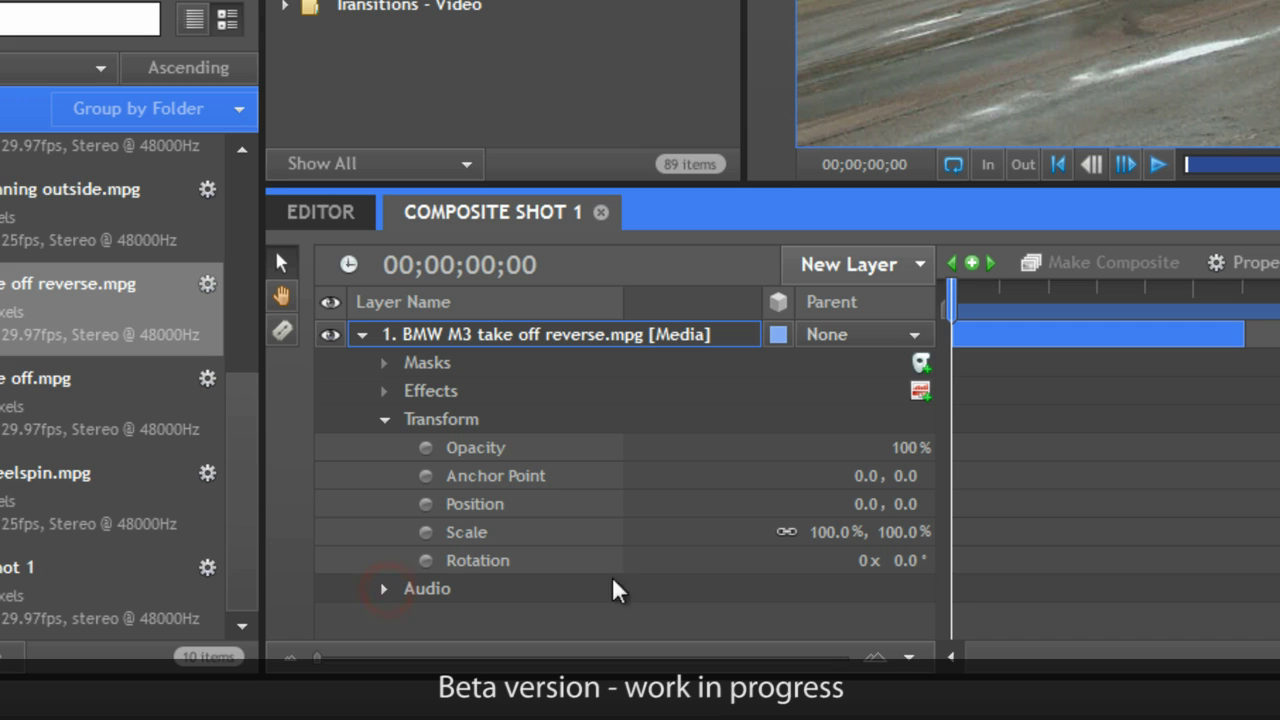
left_click(1121, 424)
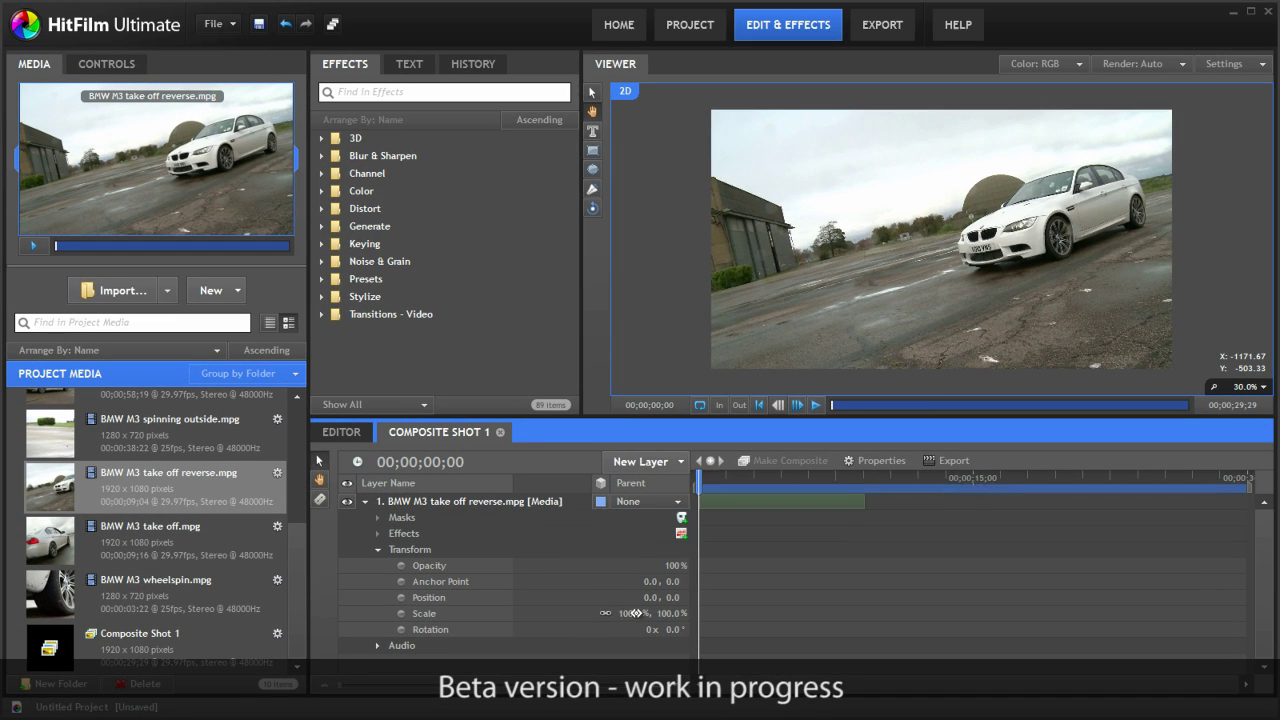
- Shrink the clip to 78% with 2.0° rotation, then reset its transform
left_click_drag(840, 532, 830, 532)
left_click_drag(631, 613, 668, 630)
left_click(668, 630)
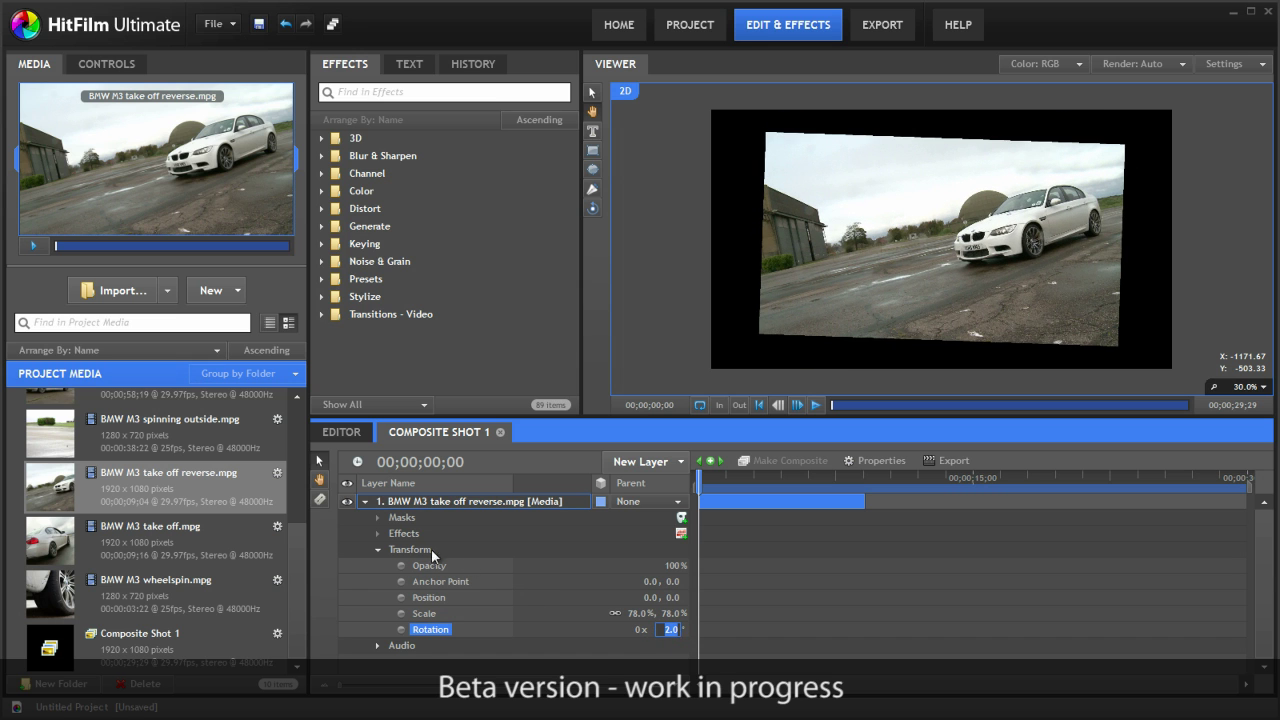
right_click(445, 550)
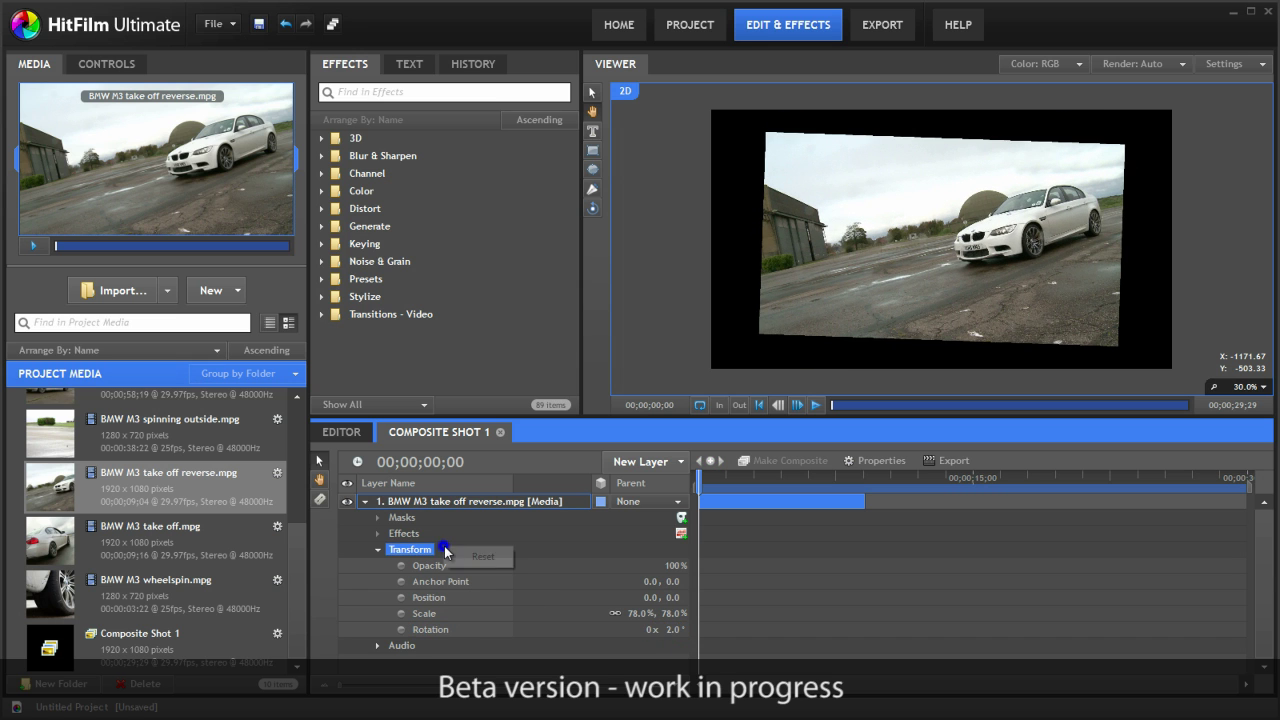
left_click(466, 557)
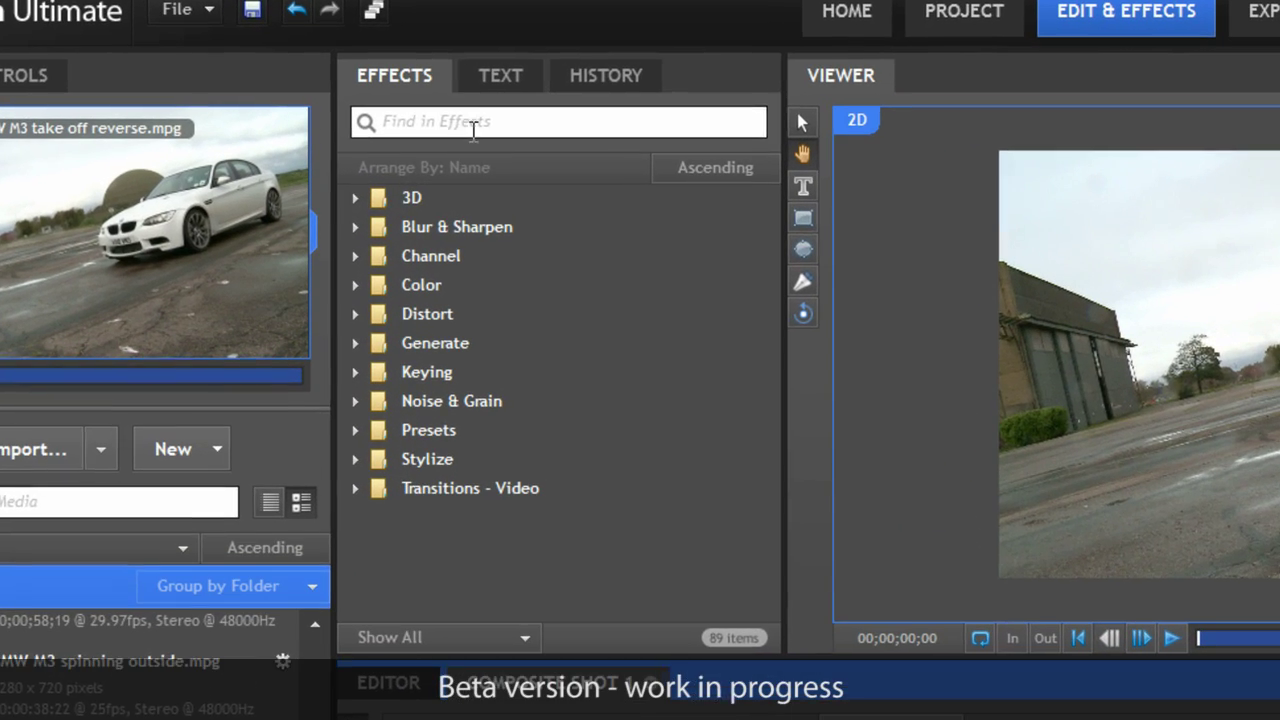
- Apply a Color Correction effect to the take-off reverse layer
left_click(394, 93)
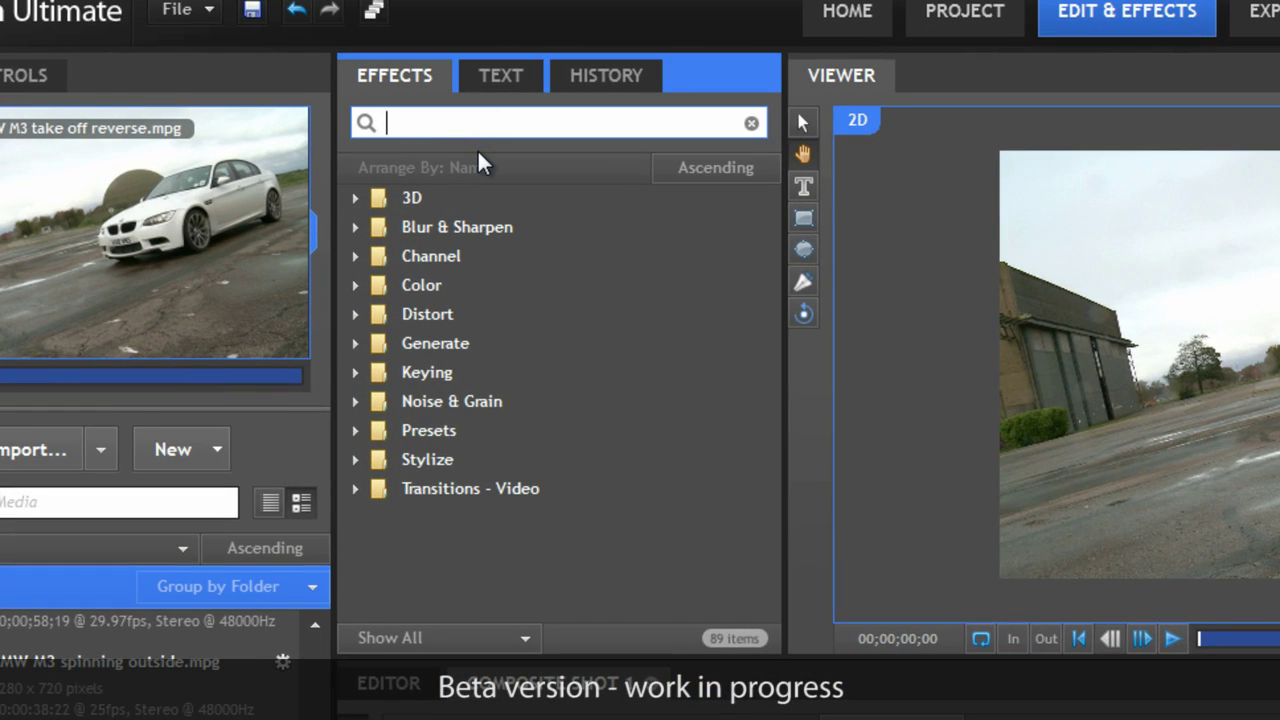
type("colo")
left_click_drag(470, 256, 425, 548)
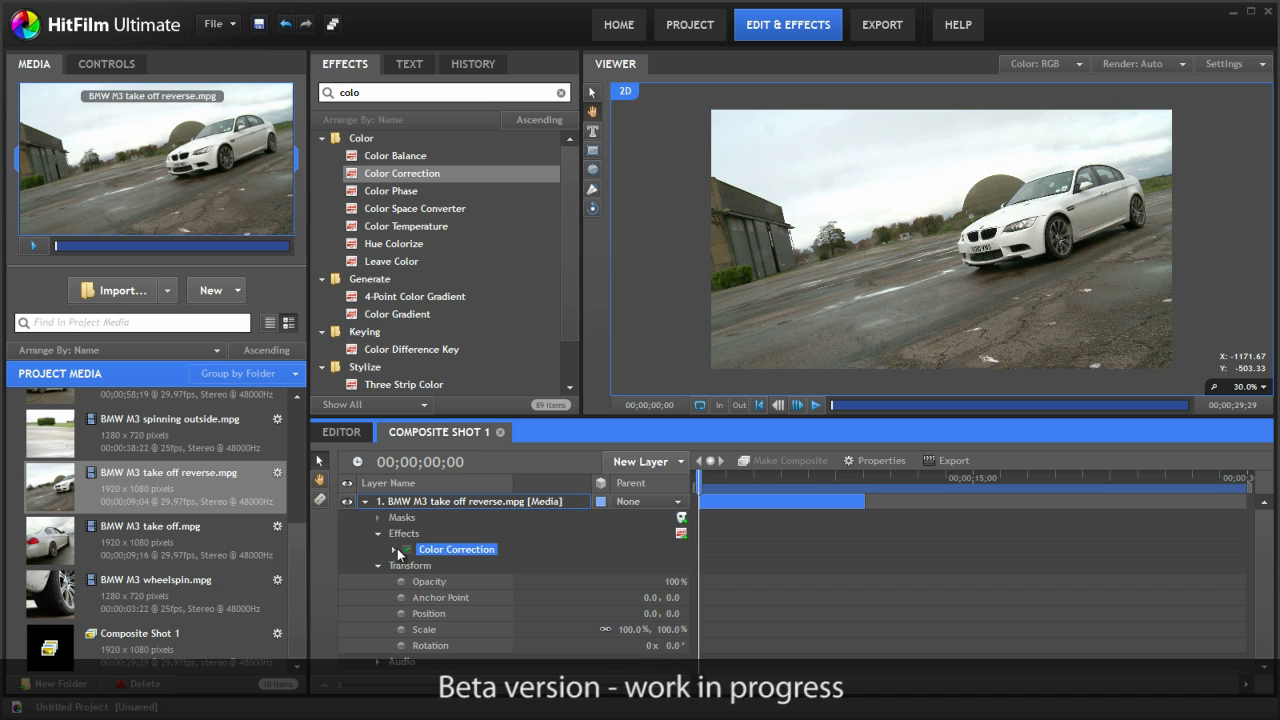
left_click(395, 549)
left_click(410, 566)
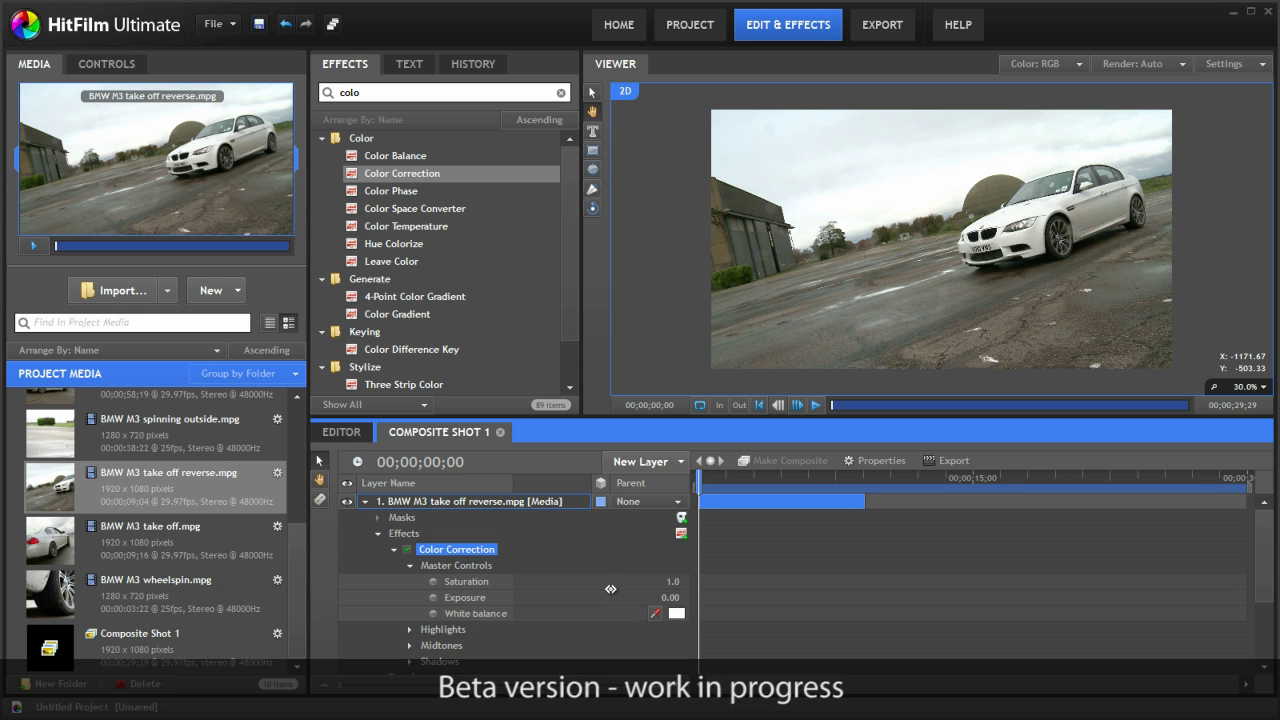
- Tint the three colour wheels blue (saturations 0.41, 0.35, 0.44) and darken the third range's lightness
left_click(107, 64)
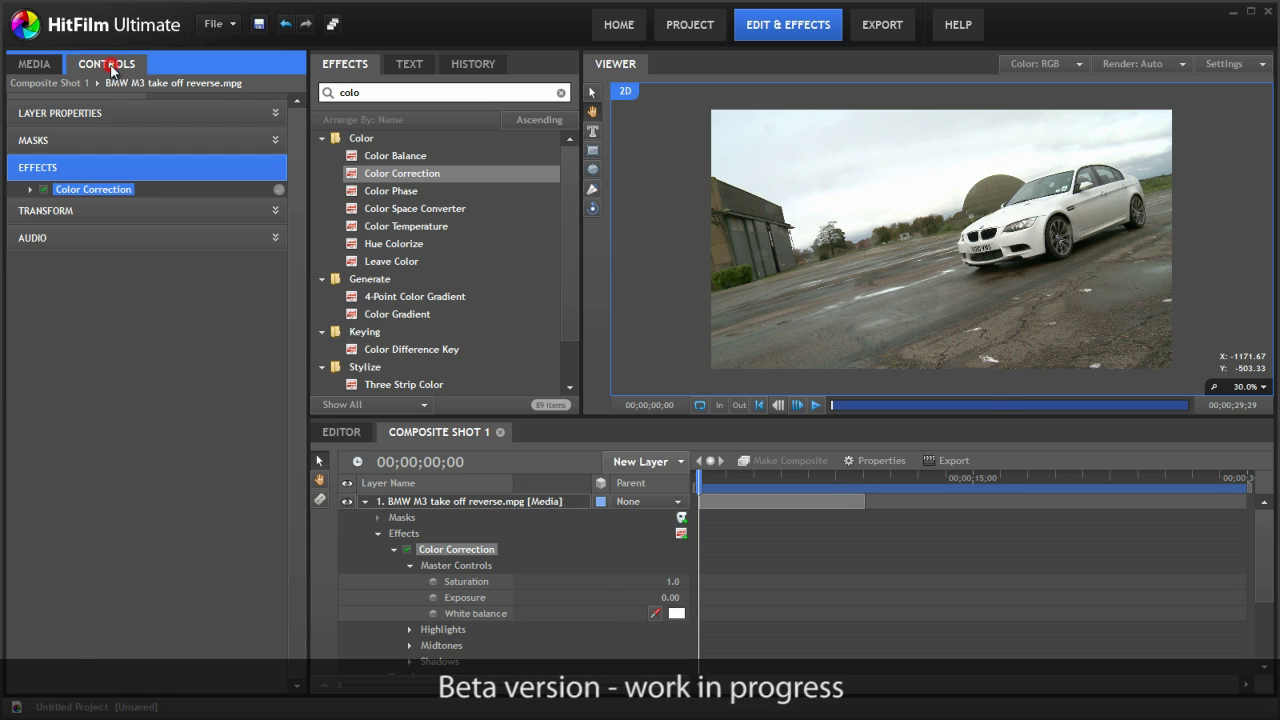
left_click(30, 189)
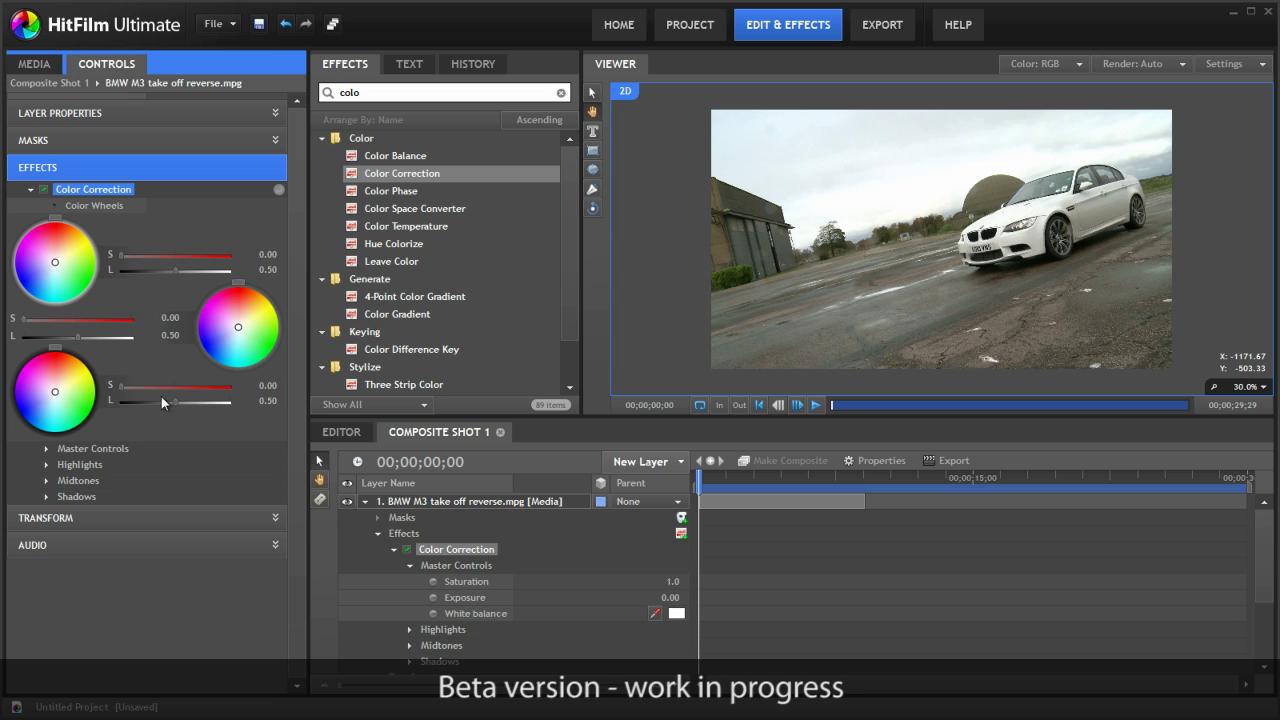
left_click_drag(55, 391, 45, 407)
left_click_drag(232, 338, 237, 347)
left_click_drag(55, 262, 42, 271)
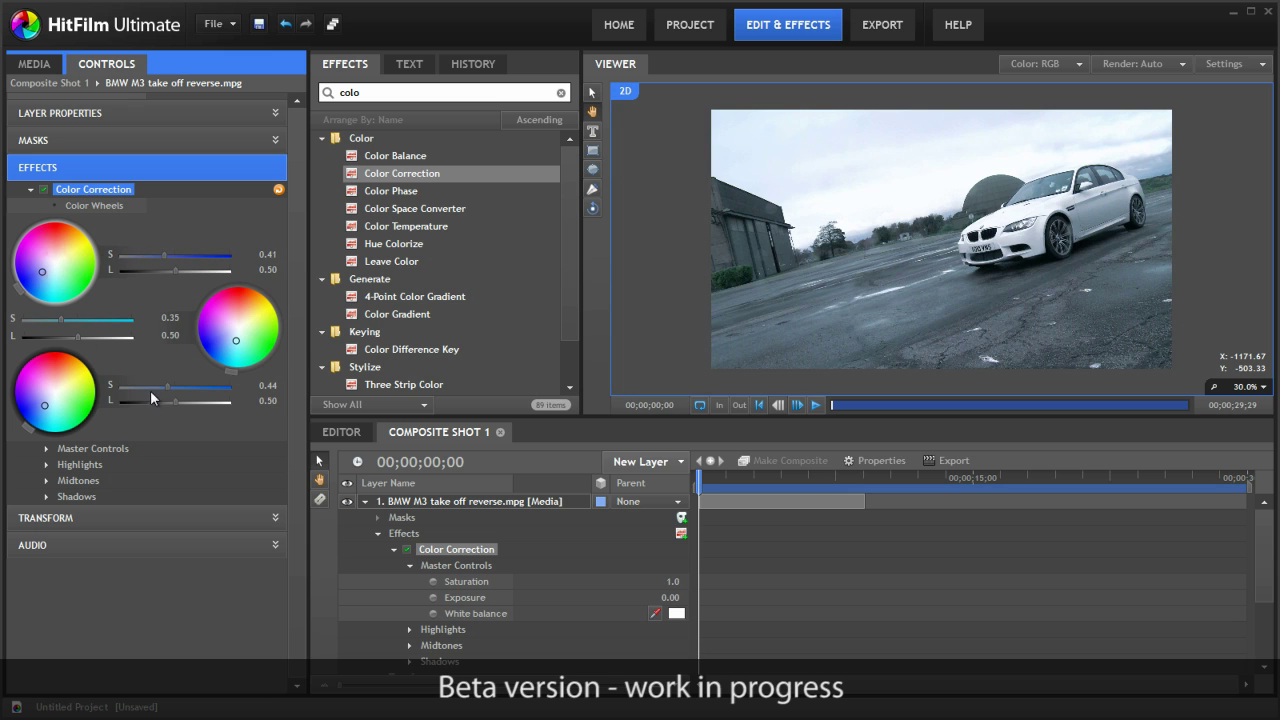
left_click_drag(176, 401, 155, 410)
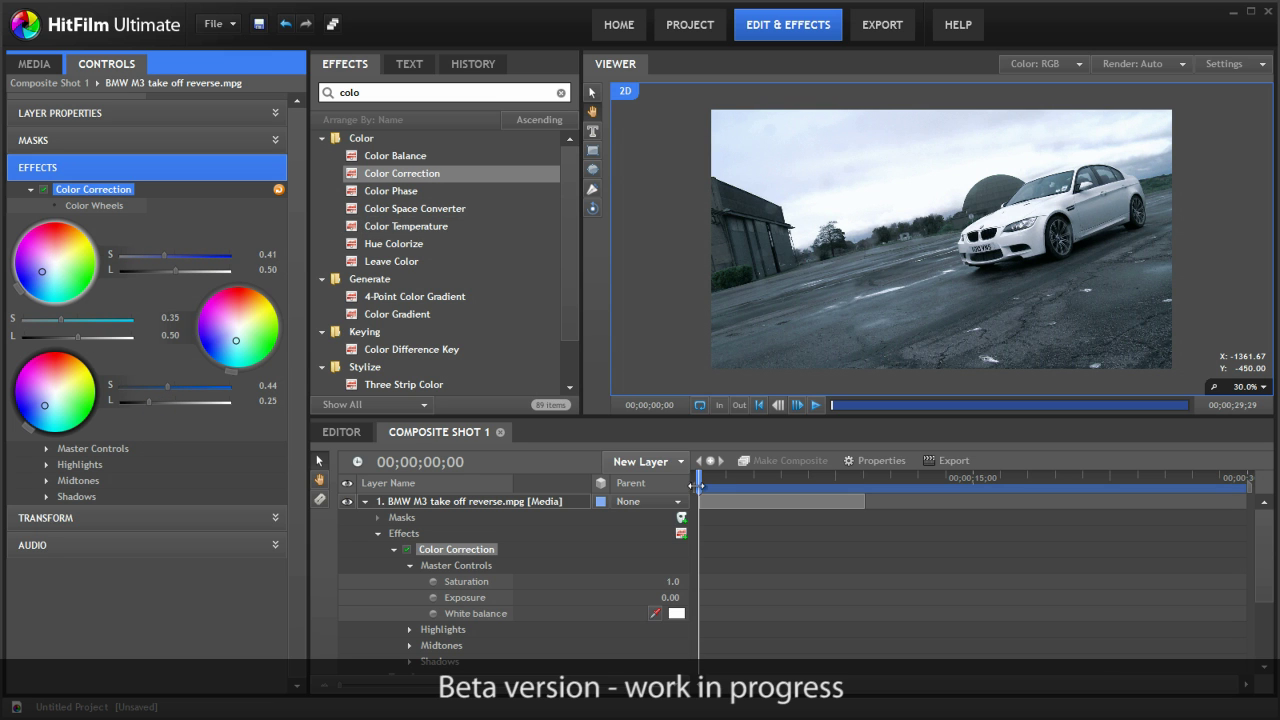
- Add a Vignette to the take-off clip with width 1802 and softness 0.97
double_click(379, 92)
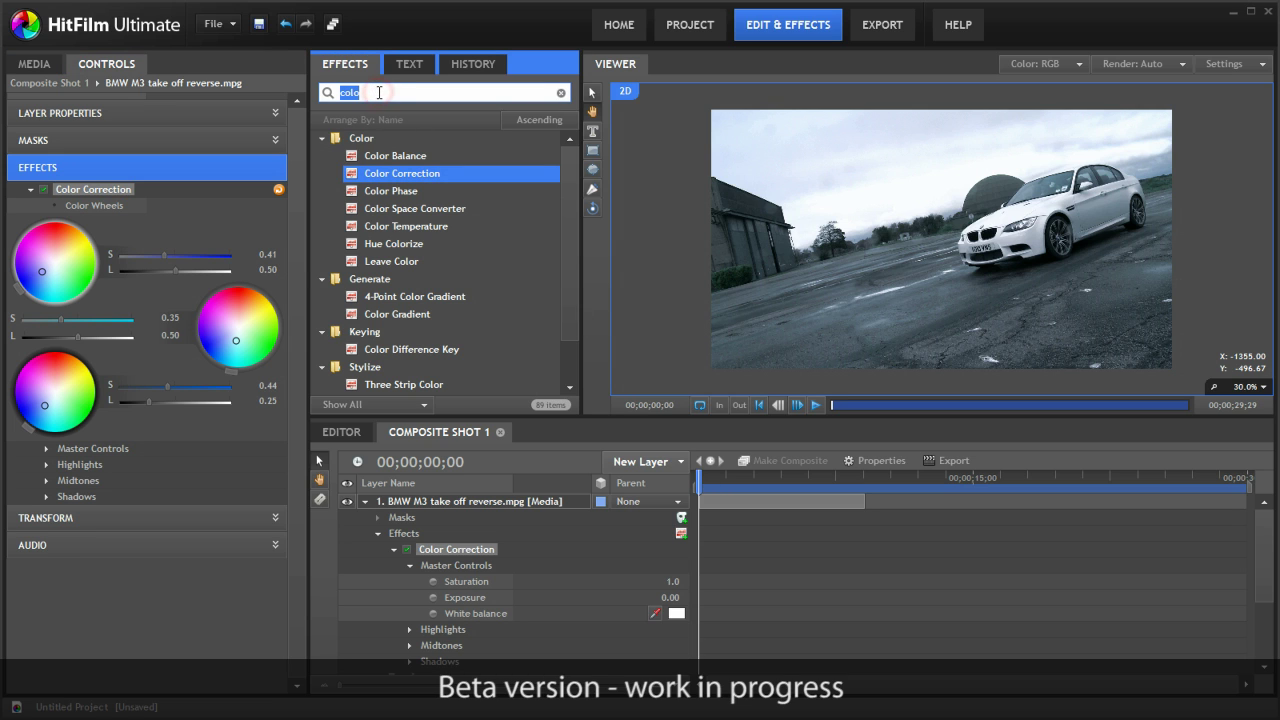
type("vi")
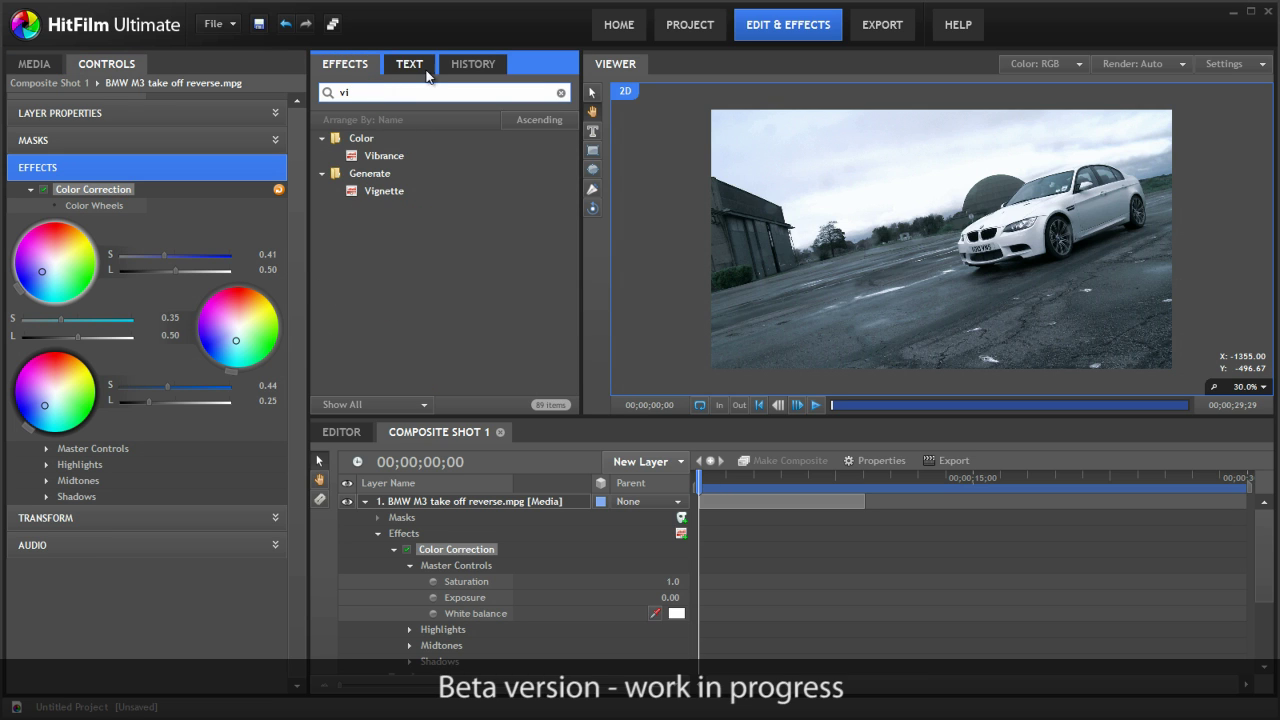
left_click_drag(383, 191, 495, 645)
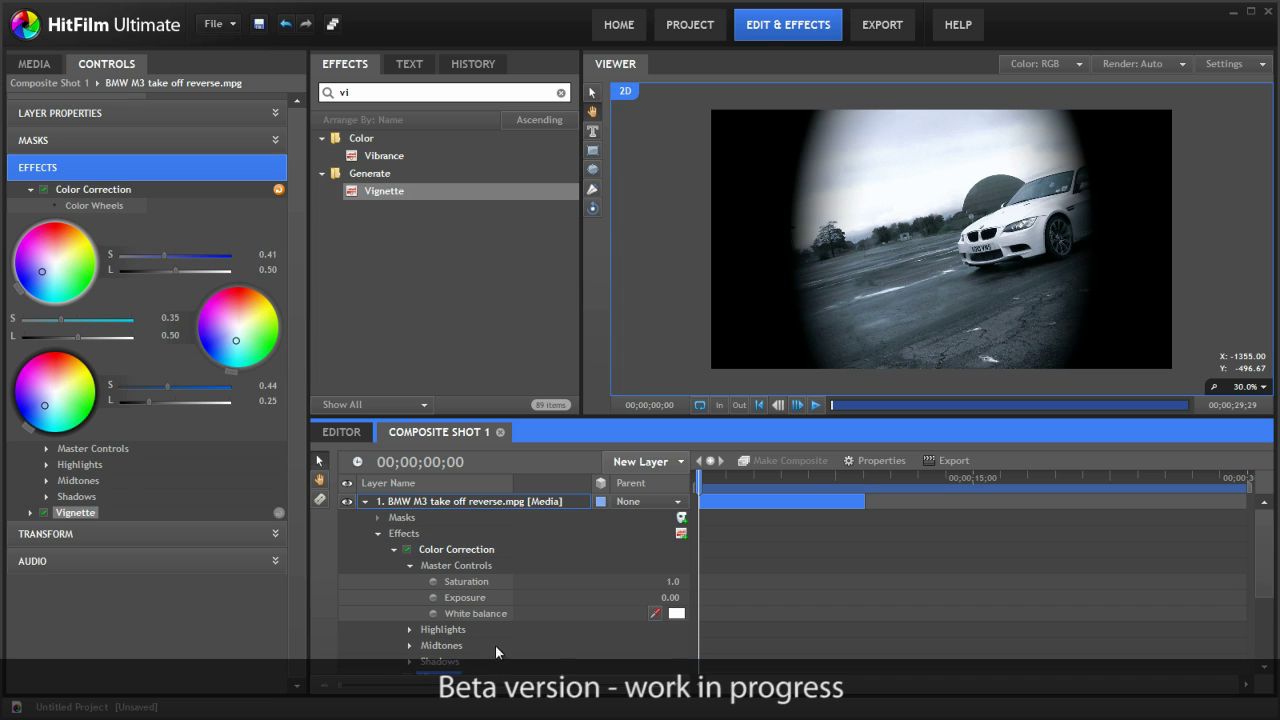
left_click(31, 512)
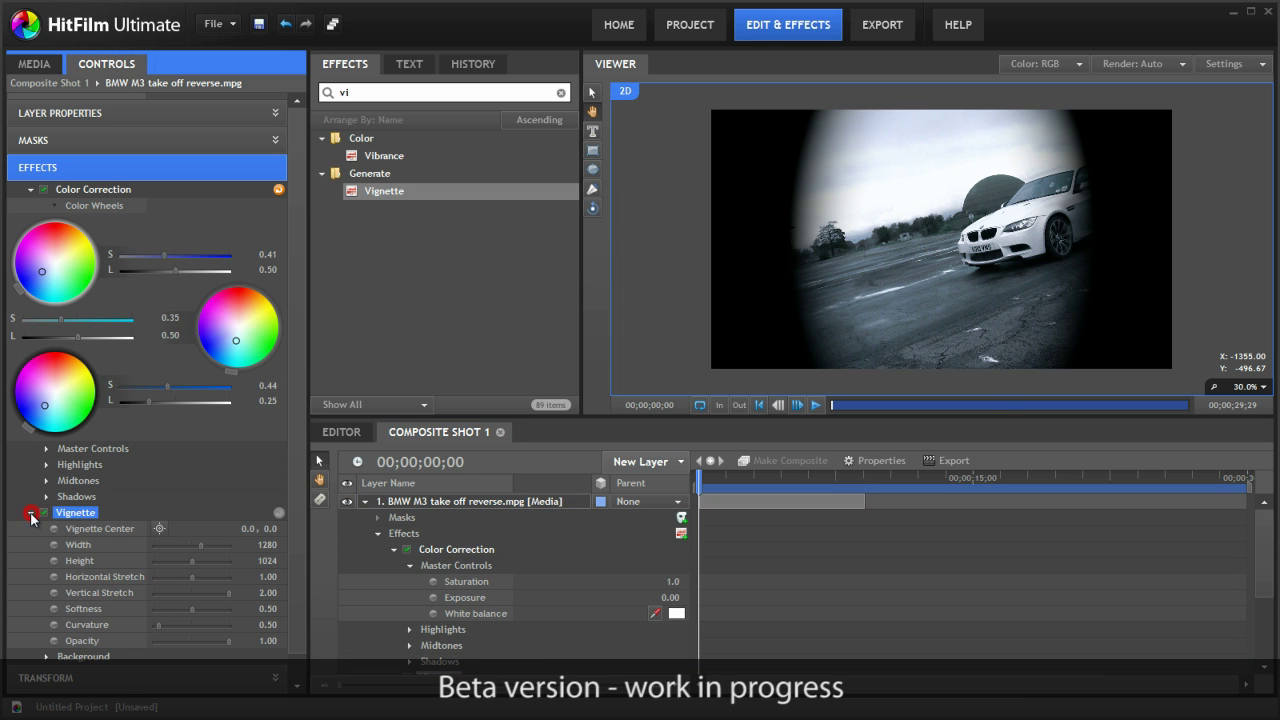
left_click_drag(197, 548, 217, 540)
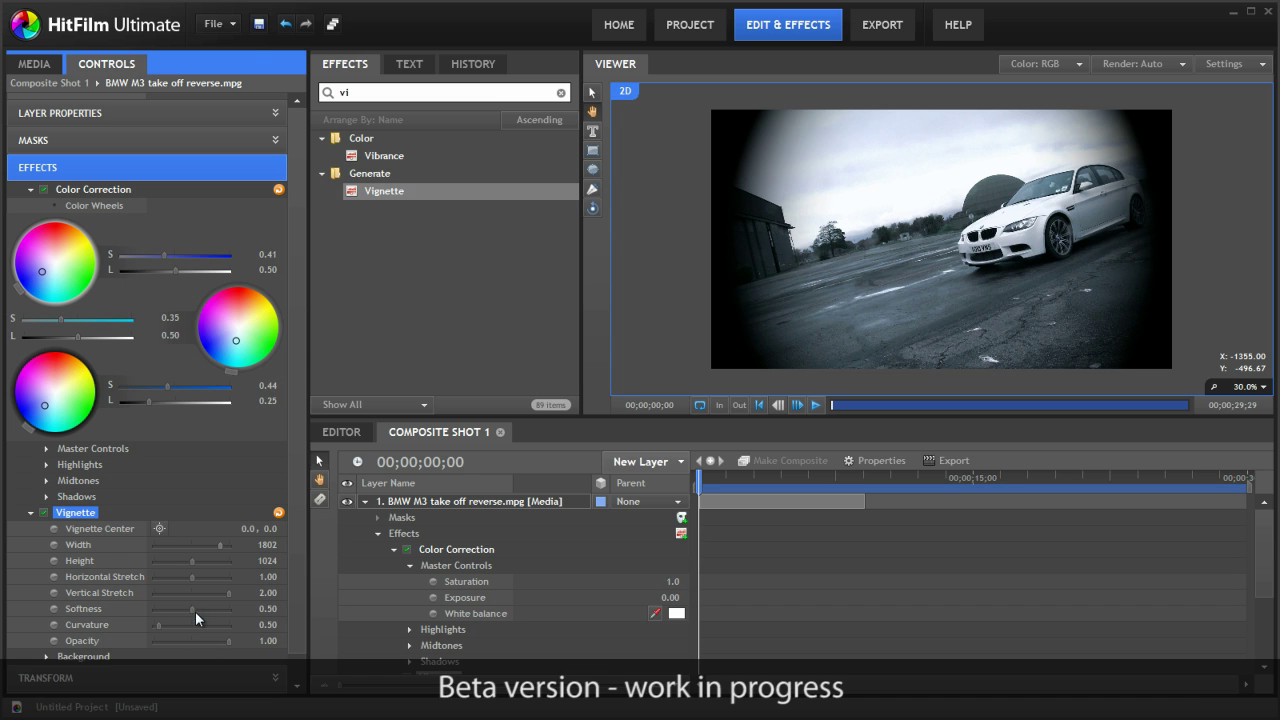
left_click_drag(195, 611, 207, 577)
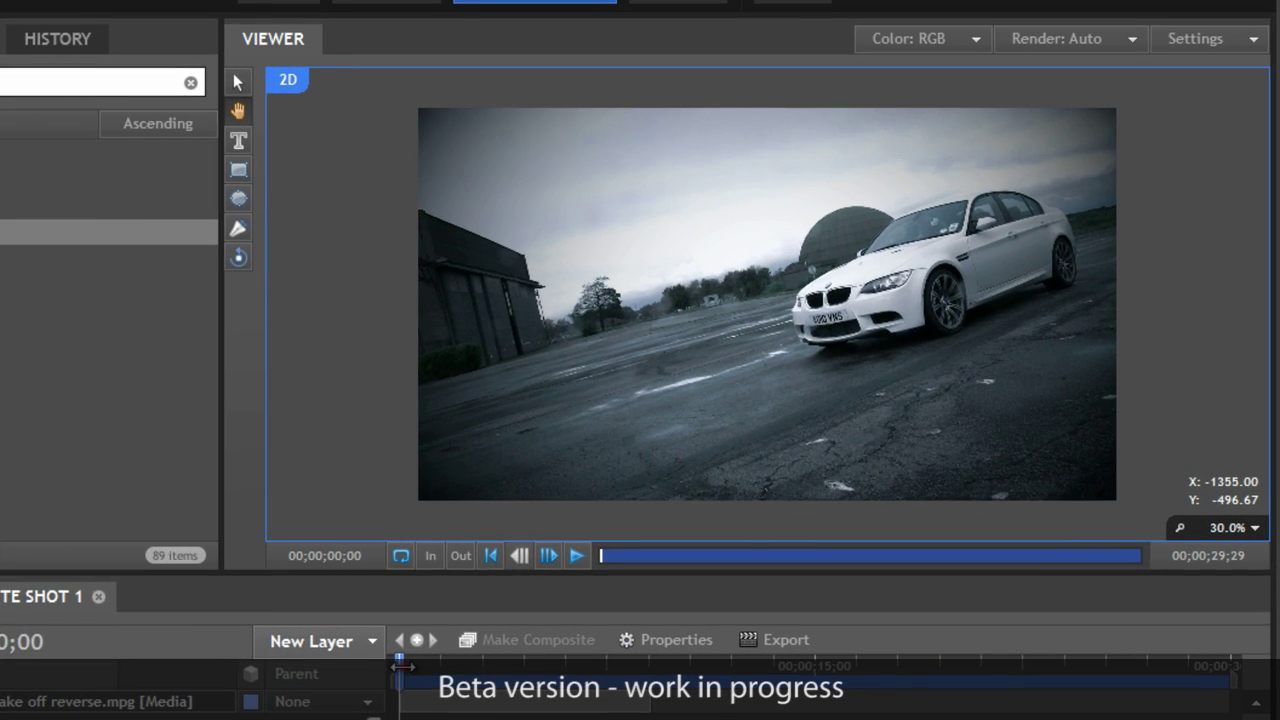
- Scrub through the graded take-off shot, then switch to the 'BMW ON FIRE!' composite and advance a few frames
left_click_drag(516, 600, 635, 597)
left_click_drag(543, 668, 584, 673)
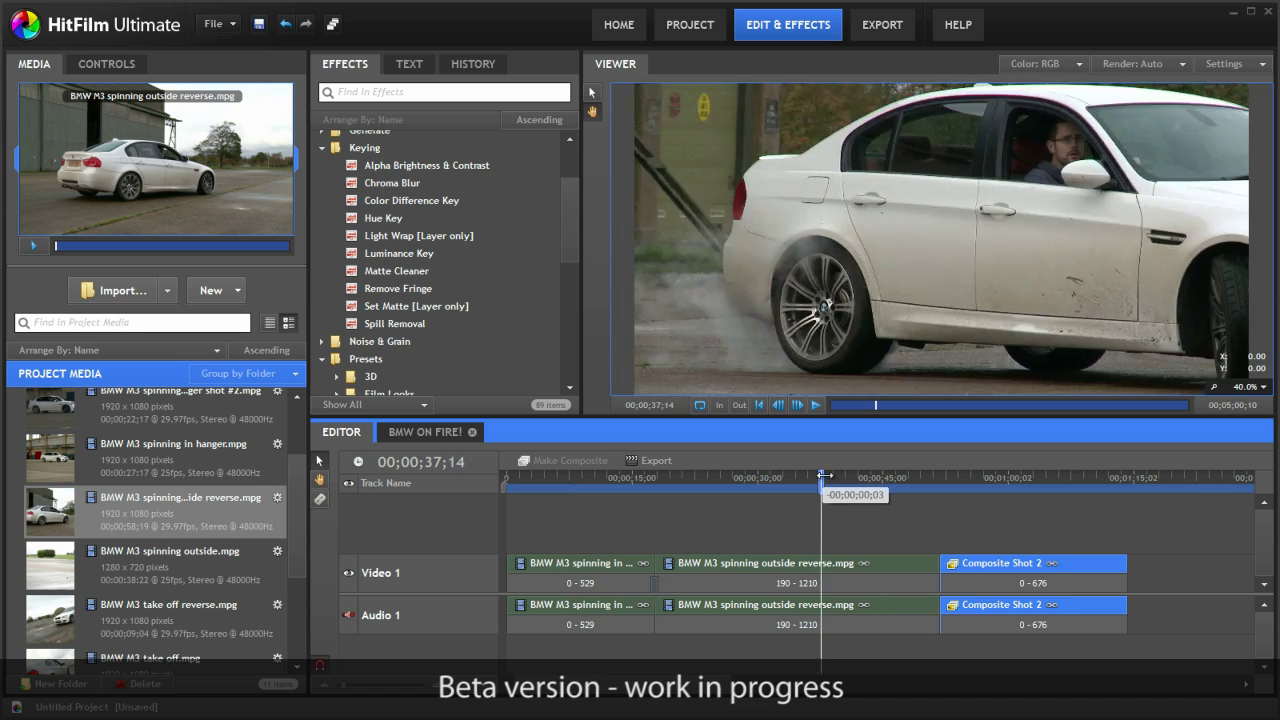
left_click_drag(826, 470, 822, 475)
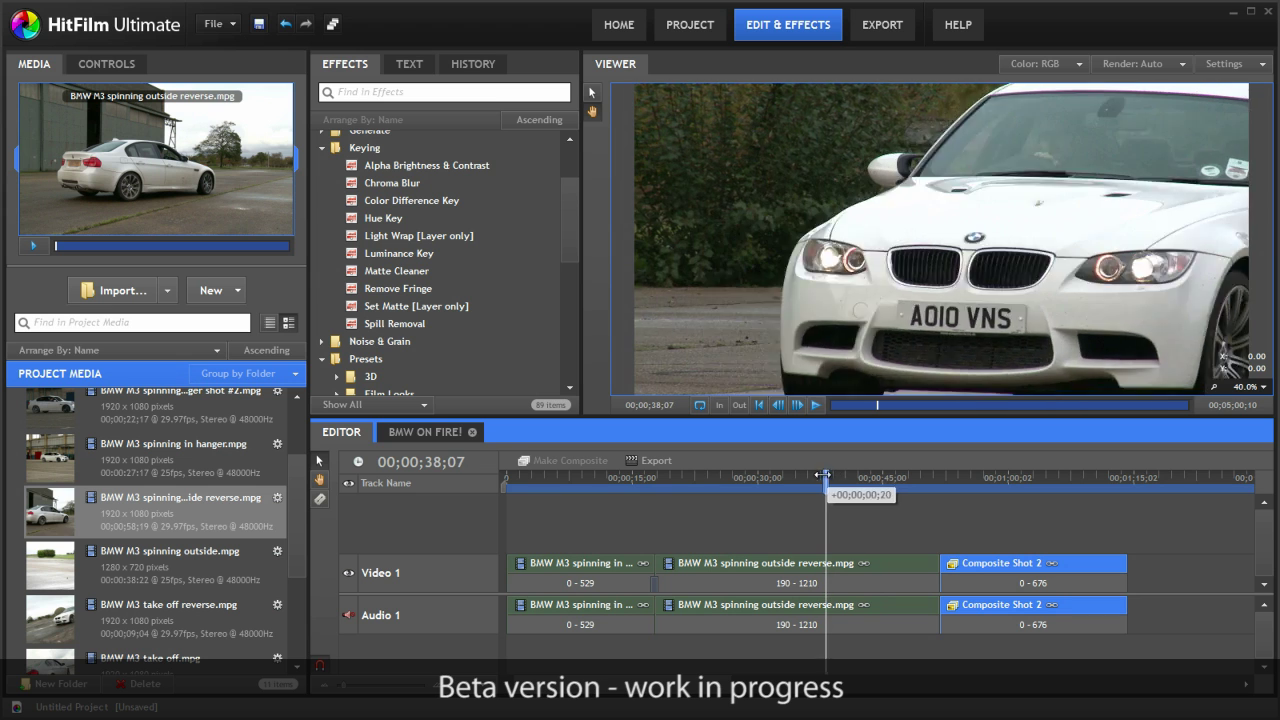
left_click(445, 432)
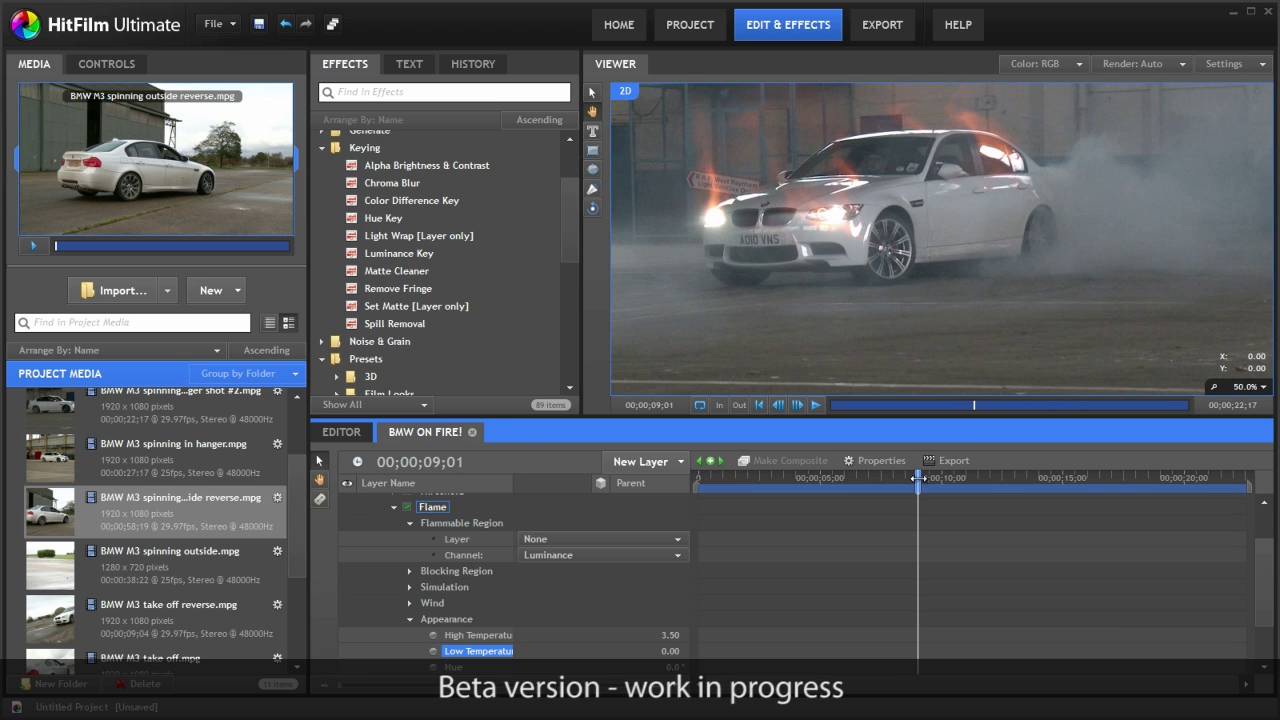
left_click_drag(917, 478, 942, 478)
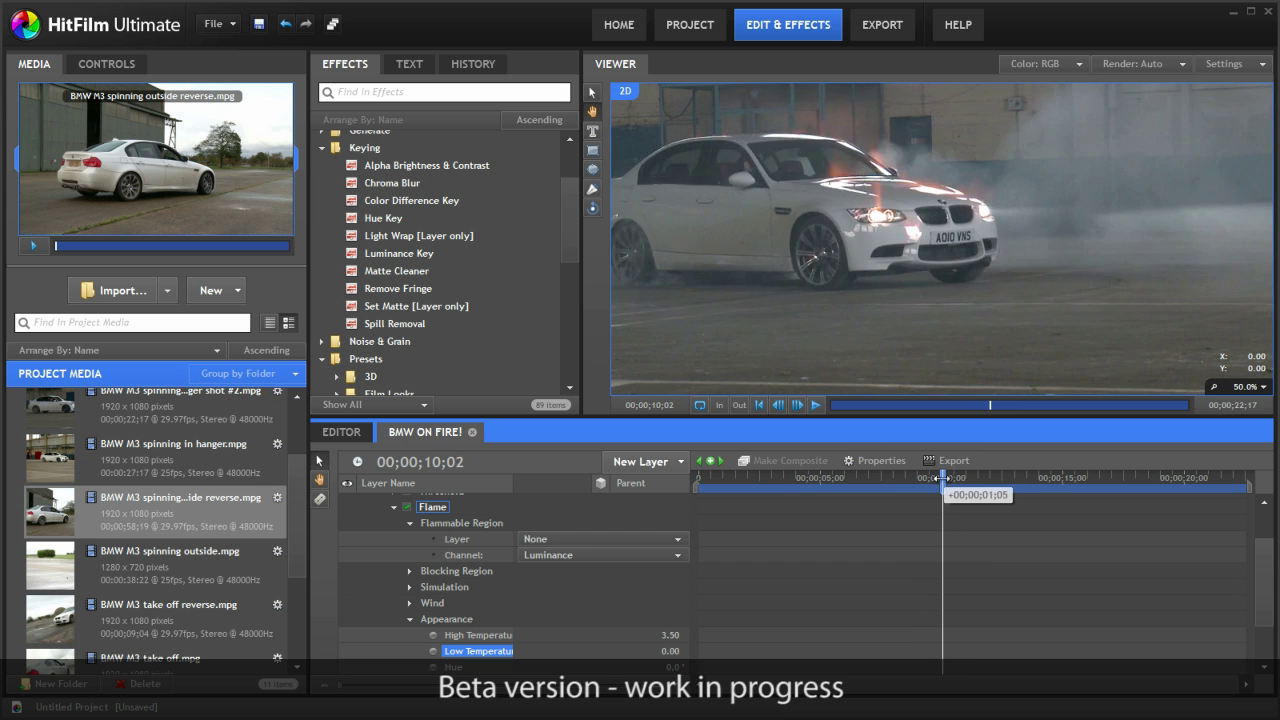